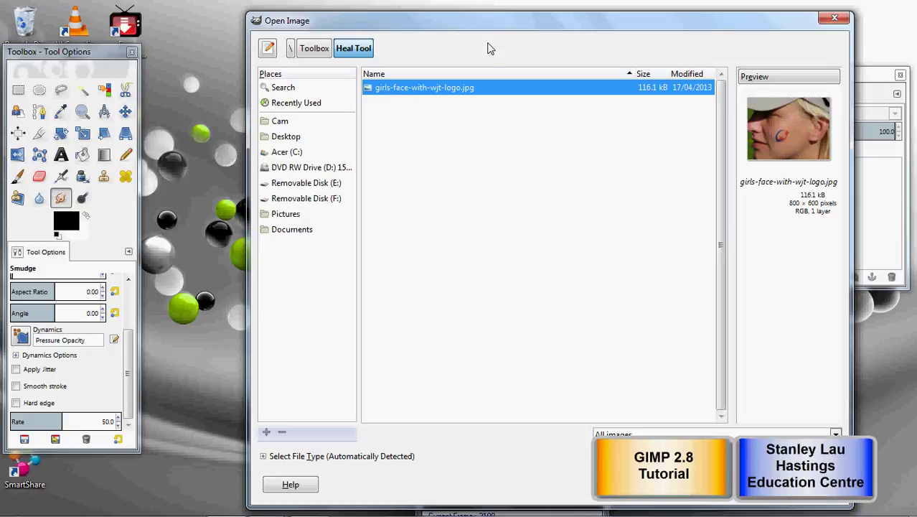
Open girls-face-with-wjt-logo.jpg and set its zoom to 200%.
left_click_drag(495, 29, 321, 14)
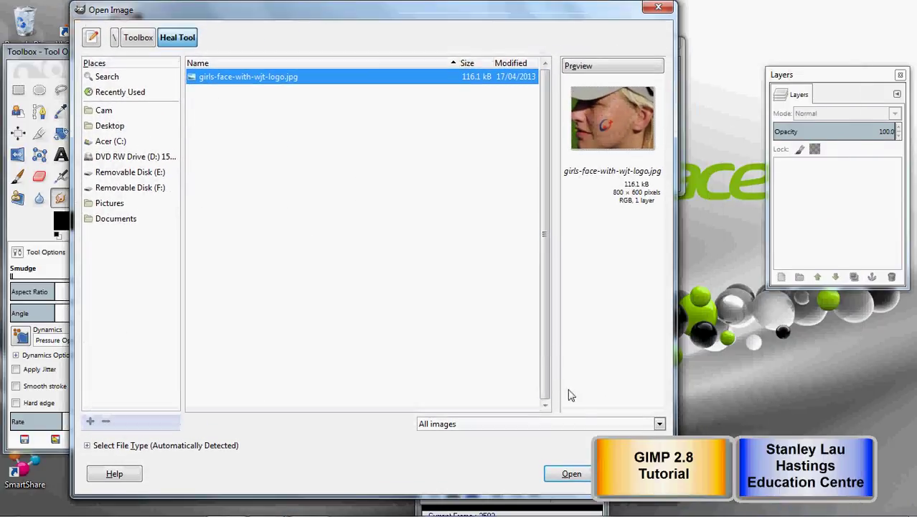
left_click(574, 469)
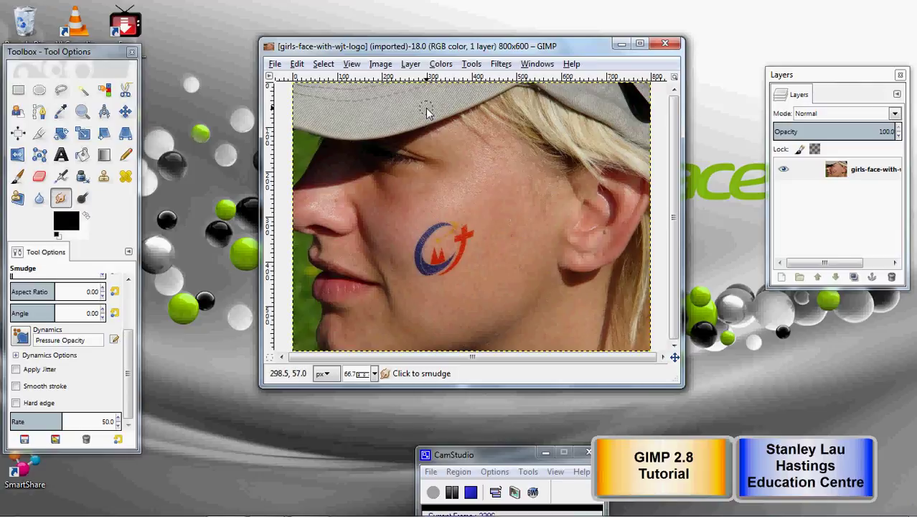
left_click(352, 63)
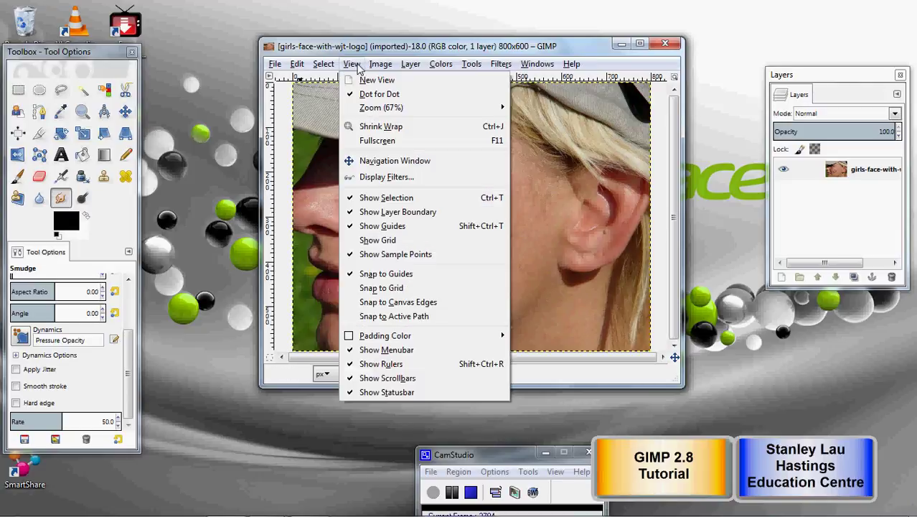
mouse_move(379, 108)
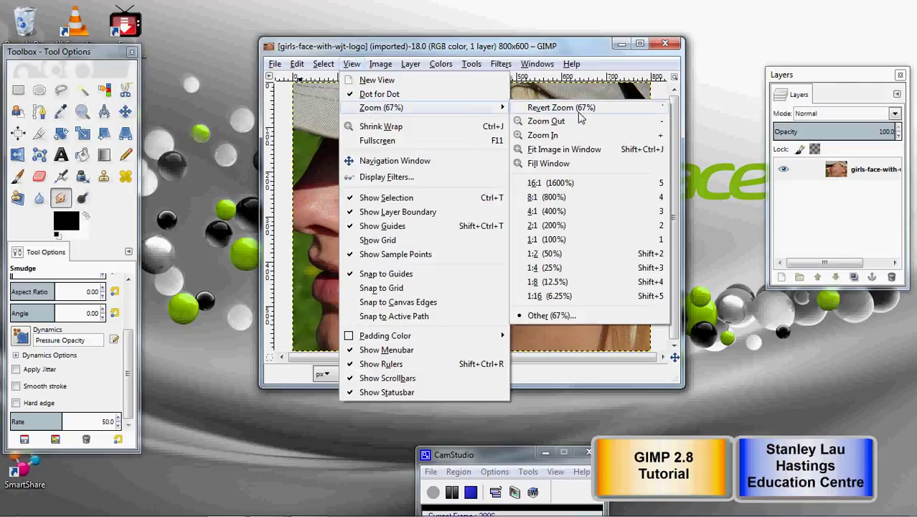
left_click(571, 225)
Smudge away the dark mole inside the ear and soften the earlobe creases, using a brush size of 7.
left_click_drag(669, 201, 679, 305)
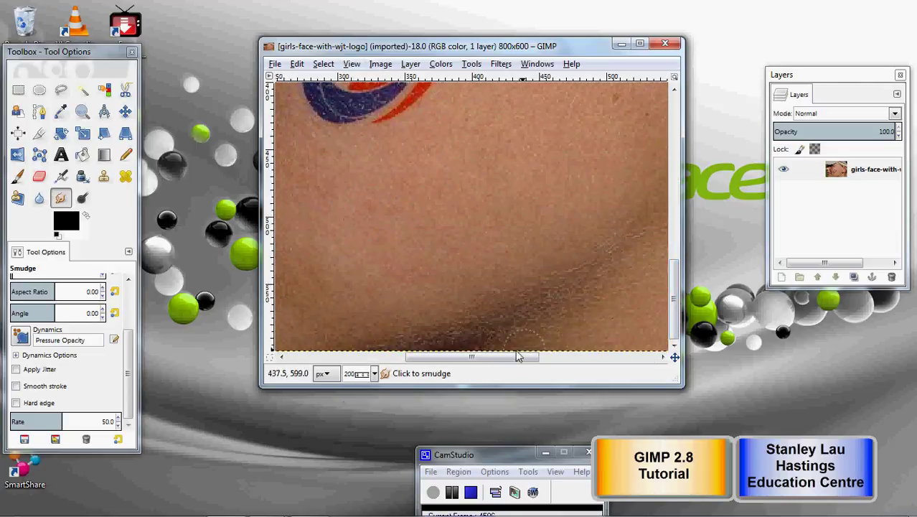
left_click_drag(479, 356, 579, 357)
left_click_drag(674, 298, 682, 214)
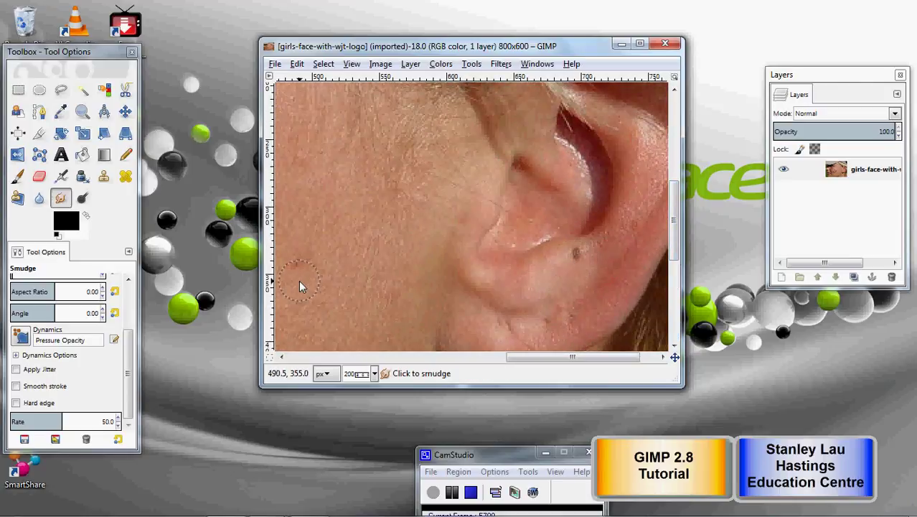
scroll(129, 316, "up", 3)
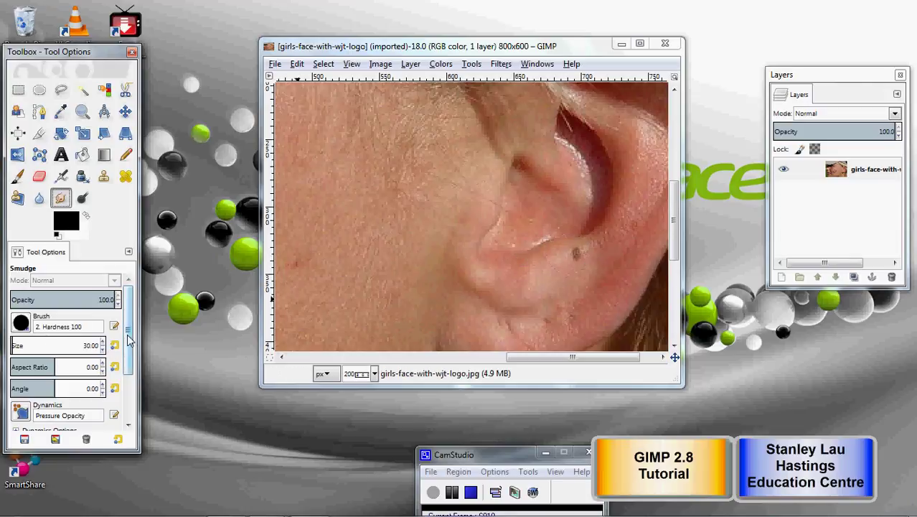
left_click(102, 350)
left_click(102, 351)
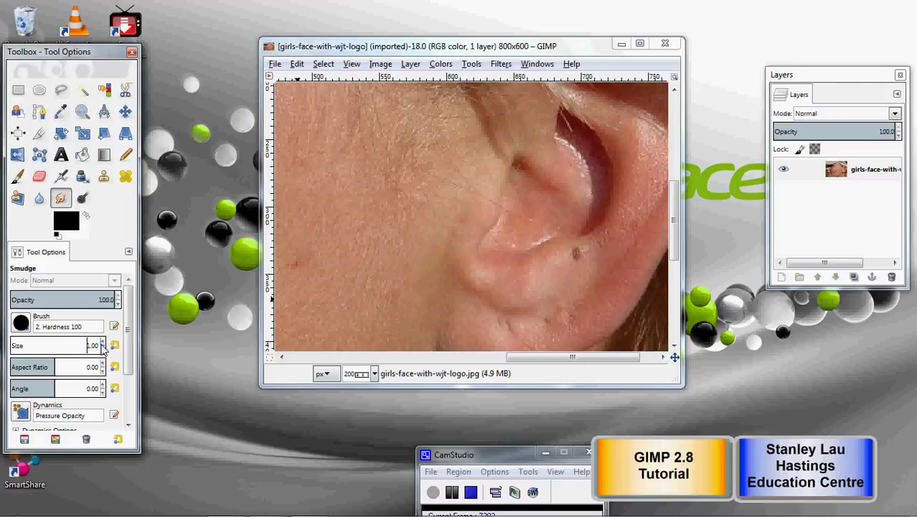
left_click(103, 350)
scroll(103, 345, "up", 5)
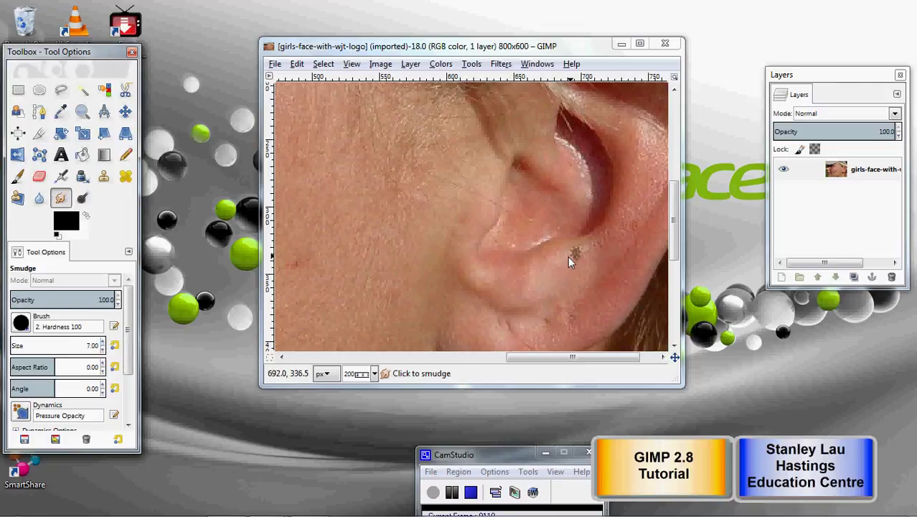
mouse_move(568, 254)
left_mouse_down()
mouse_move(584, 252)
mouse_move(566, 256)
left_mouse_up()
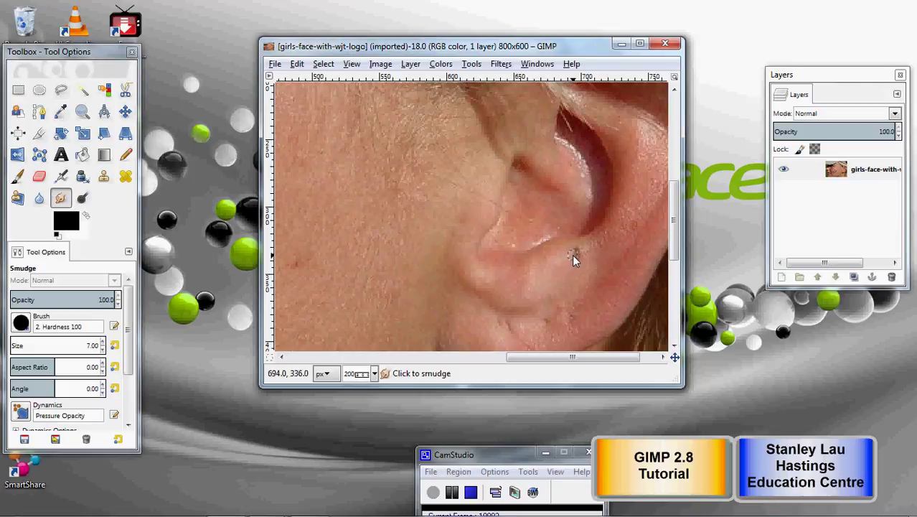
left_click_drag(572, 254, 569, 249)
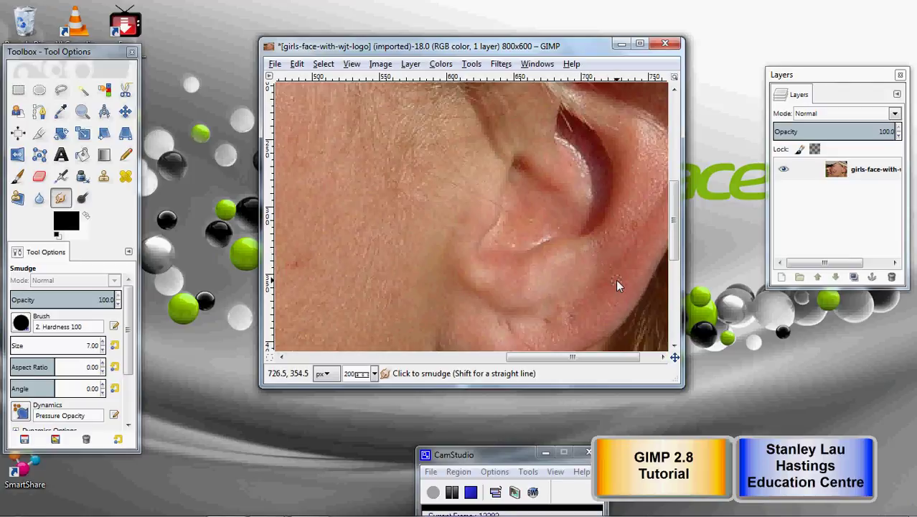
left_click_drag(673, 249, 676, 272)
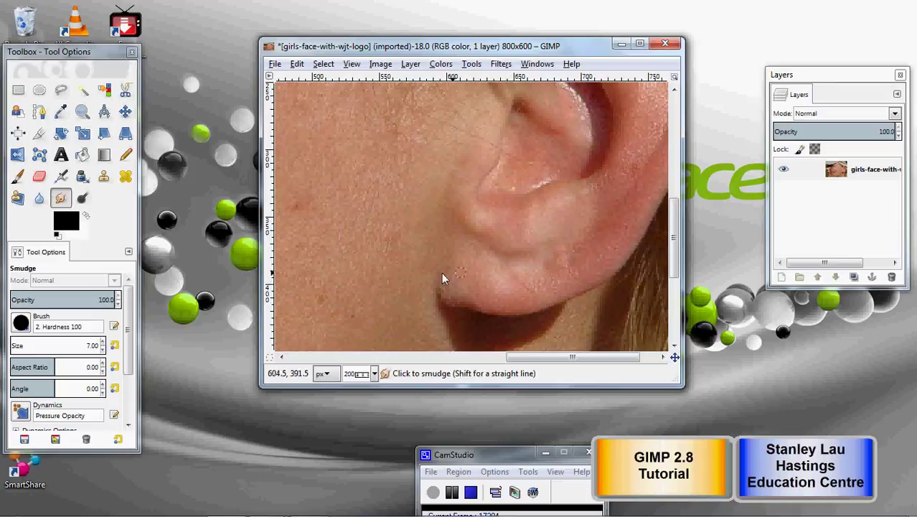
Examine the ear, nose, mouth, eye and cheek areas for blemishes, ending at the logo on the cheek.
left_click_drag(675, 240, 681, 181)
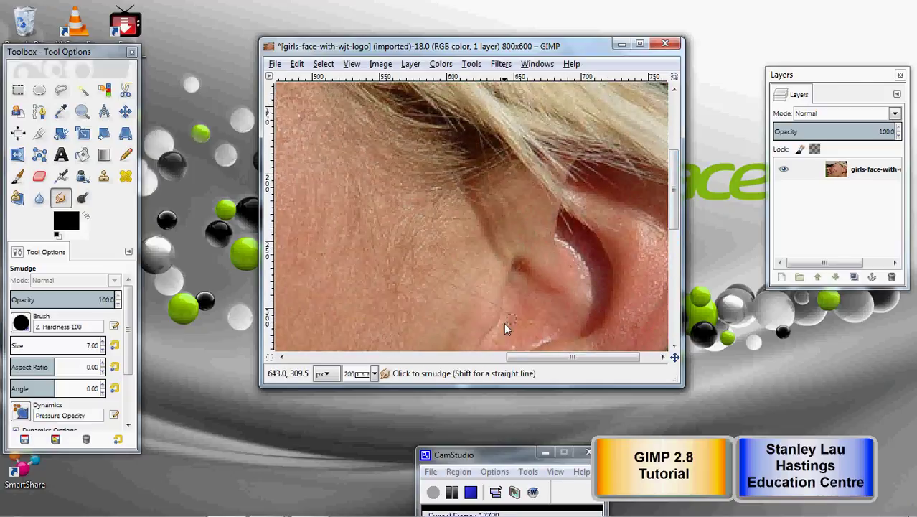
left_click_drag(522, 356, 287, 358)
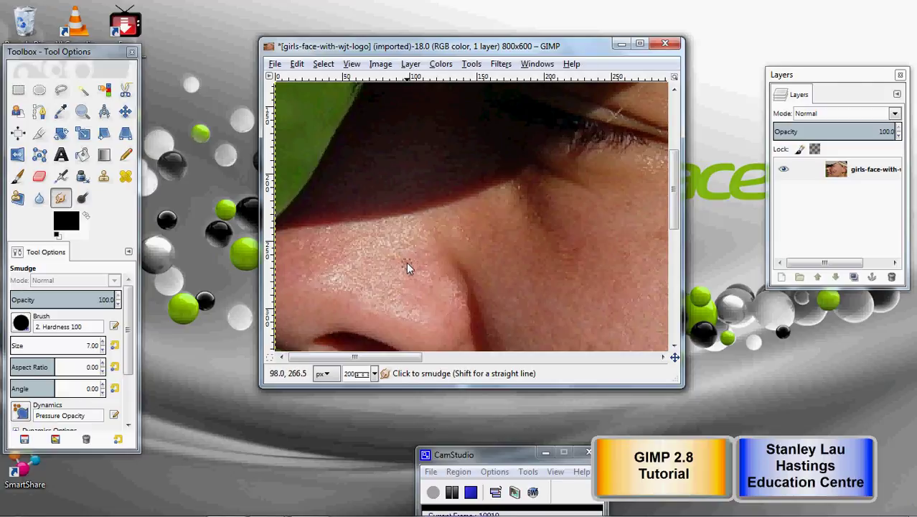
left_click_drag(674, 208, 685, 334)
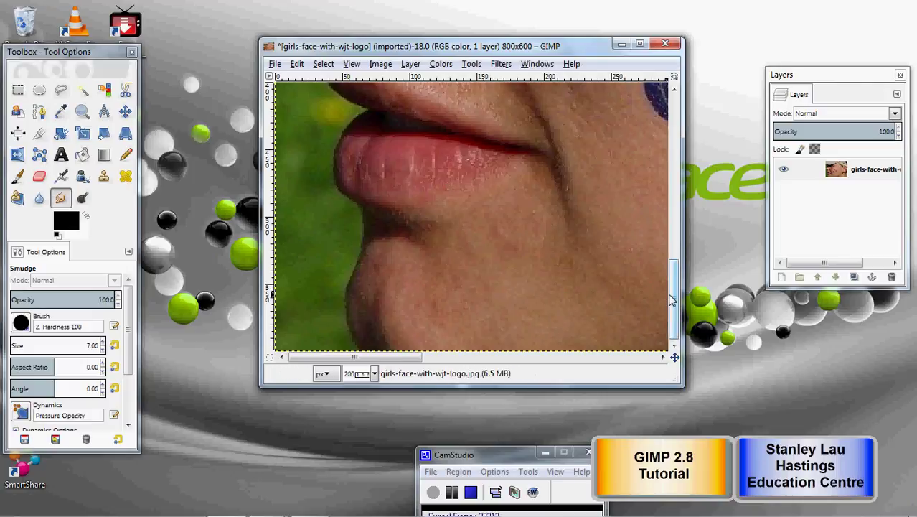
left_click_drag(673, 300, 689, 220)
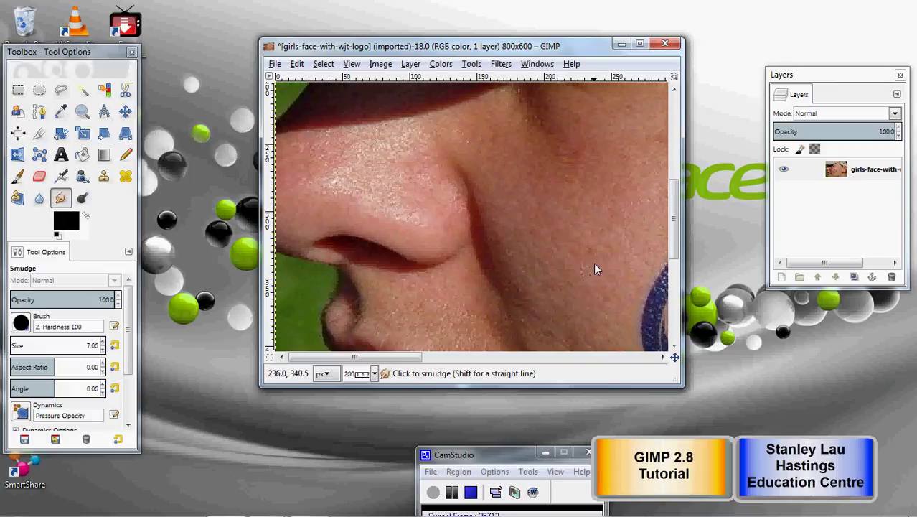
scroll(674, 221, "up", 3)
scroll(435, 356, "right", 5)
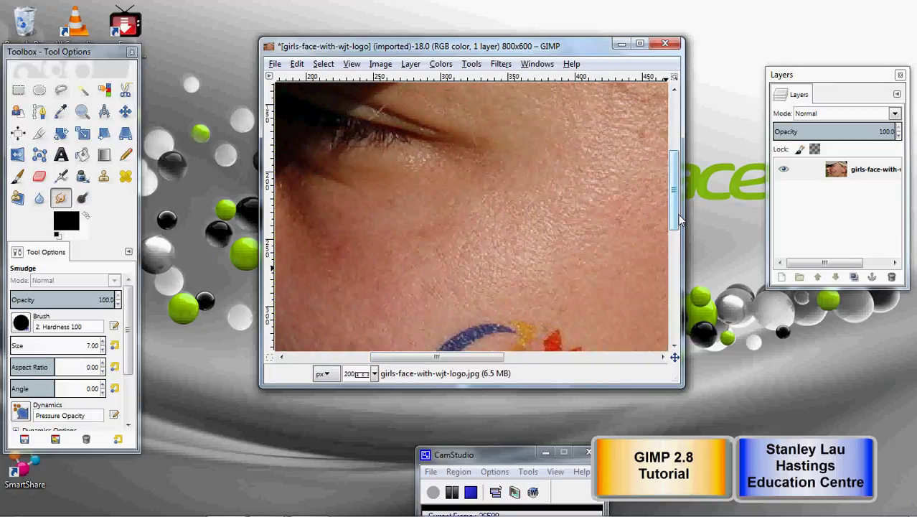
scroll(674, 216, "down", 3)
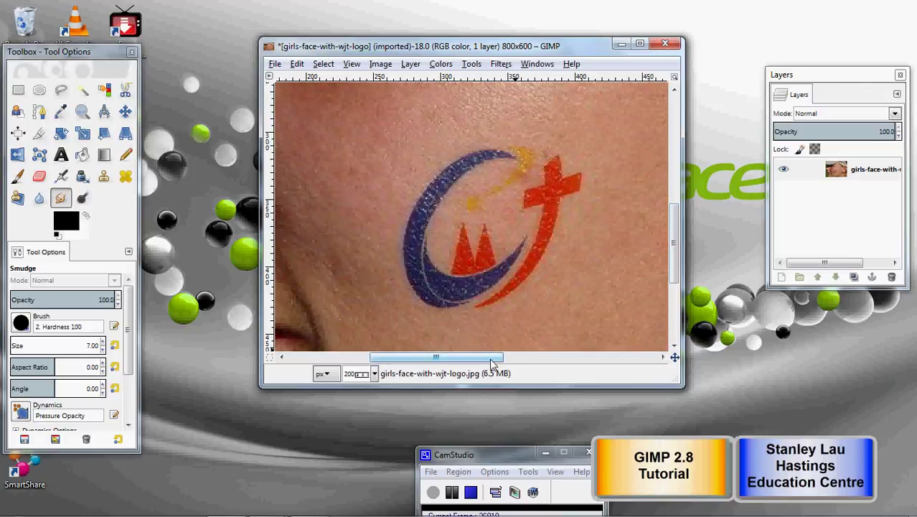
scroll(512, 360, "right", 1)
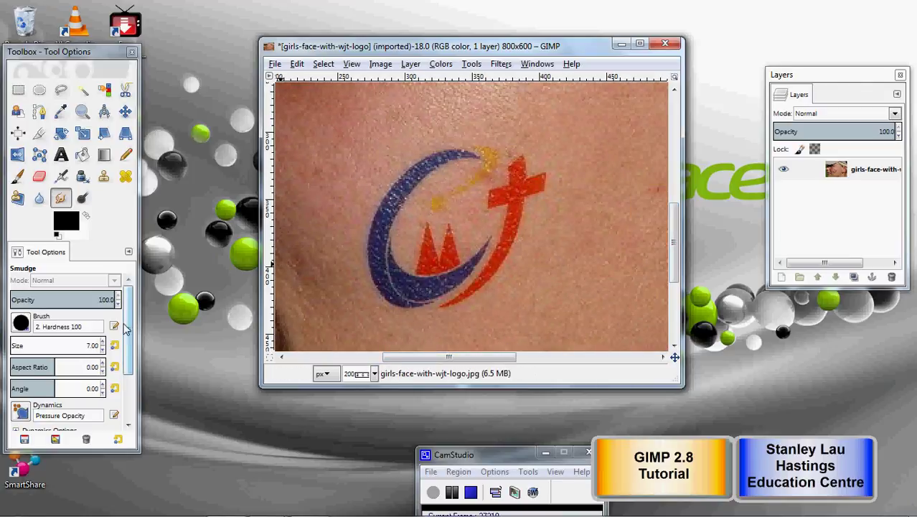
Smudge away the red cross's right arm and the outer edge of its stem, using brush size 11 and opacity 66.7.
left_click(103, 343)
left_click(102, 343)
left_click(103, 343)
left_click(103, 343)
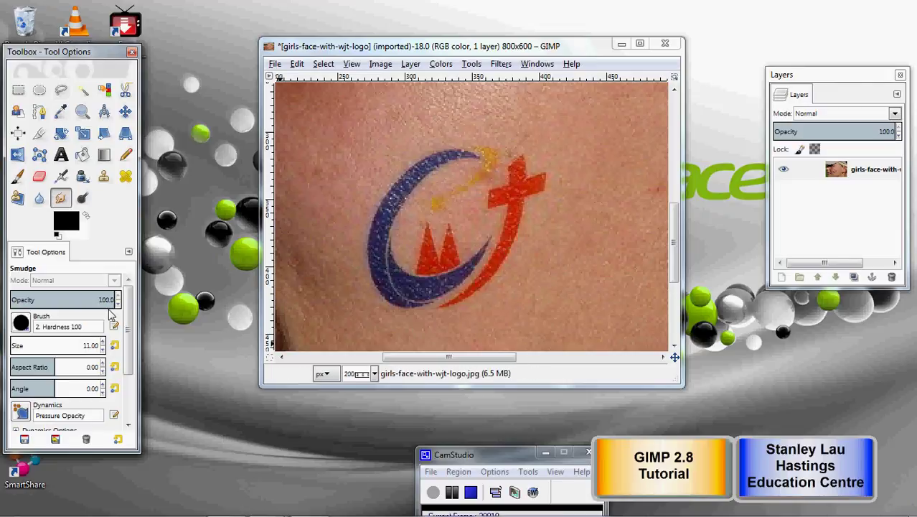
mouse_move(113, 302)
left_mouse_down()
mouse_move(68, 305)
mouse_move(81, 305)
left_mouse_up()
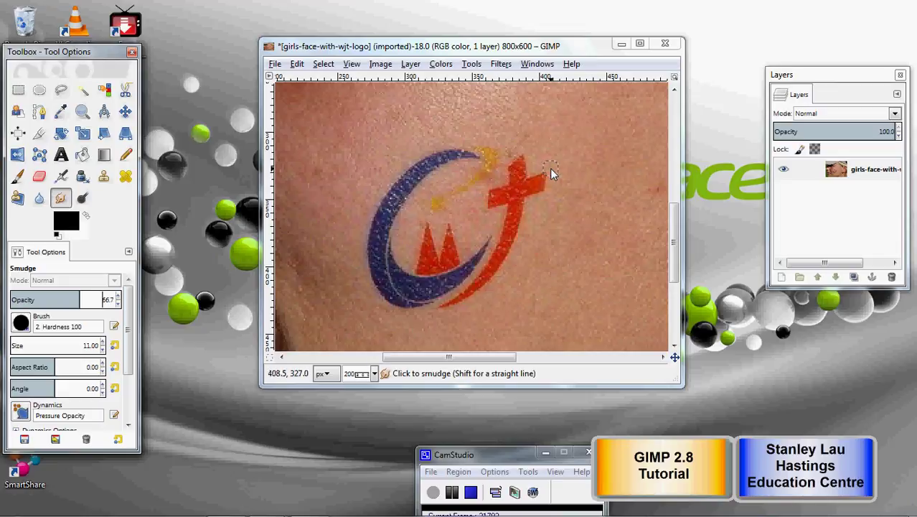
left_click(296, 63)
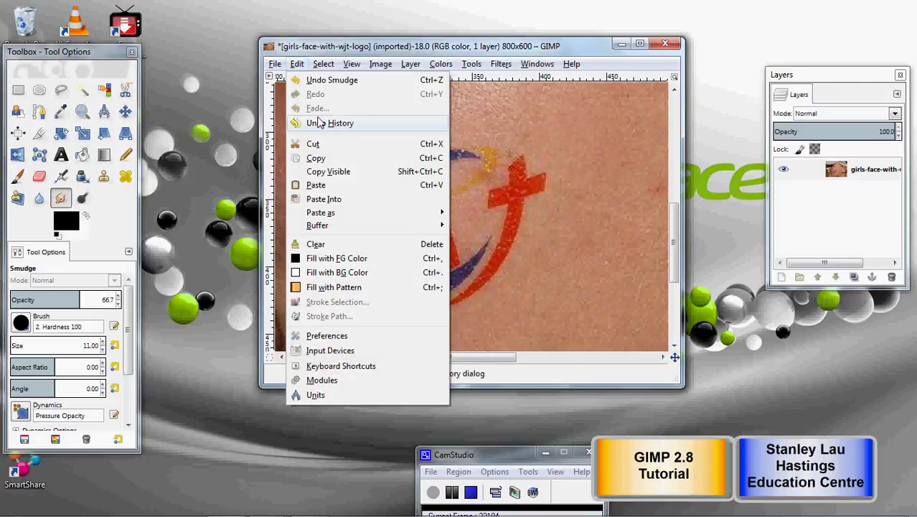
left_click(323, 63)
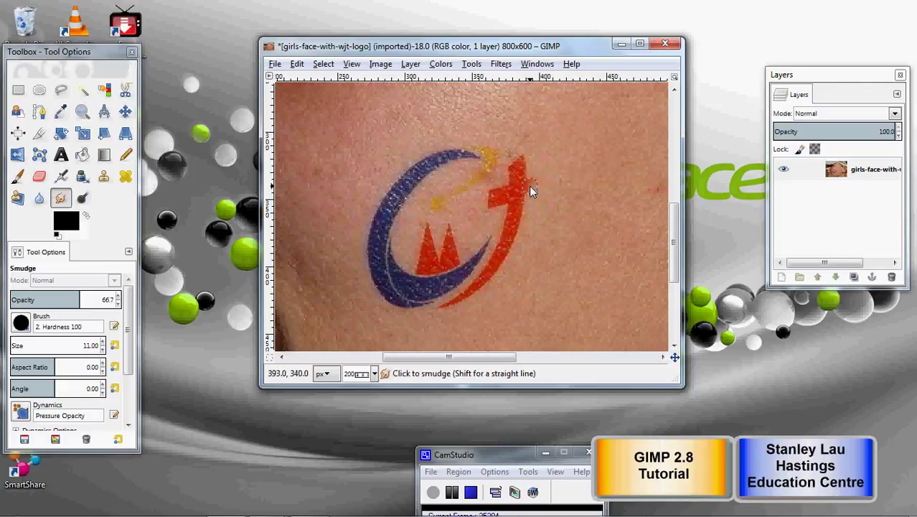
left_click_drag(534, 179, 505, 260)
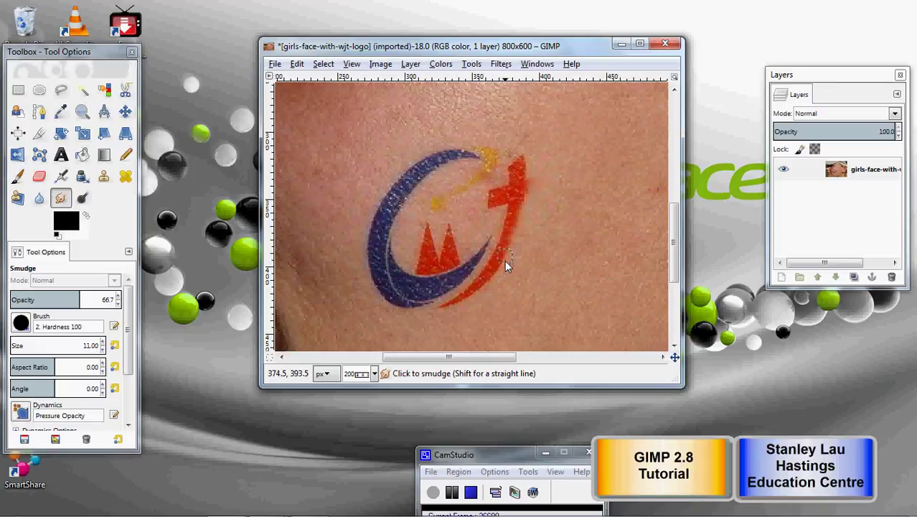
Raise the Smudge opacity to 77.7 and thin the logo's blue ring by smudging skin over its edges.
left_click(119, 300)
left_click(120, 300)
left_click(120, 300)
left_click(120, 300)
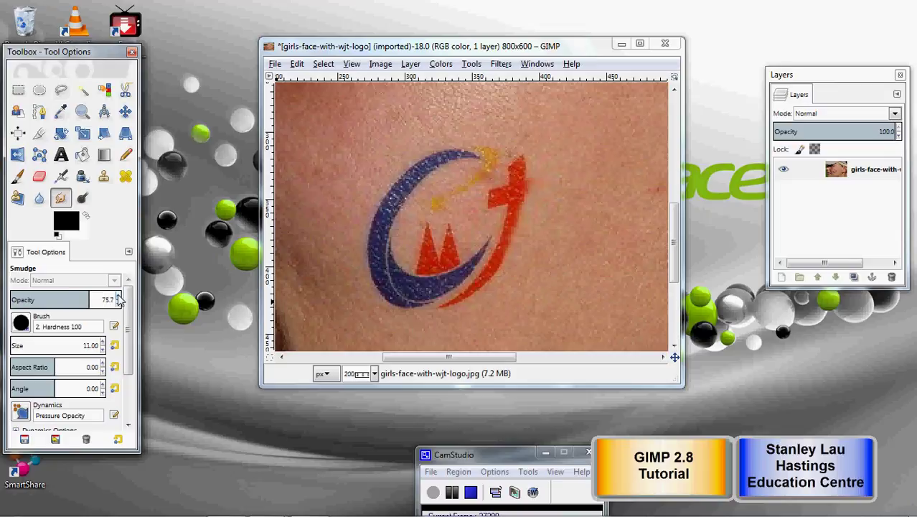
left_click(120, 300)
left_click(120, 300)
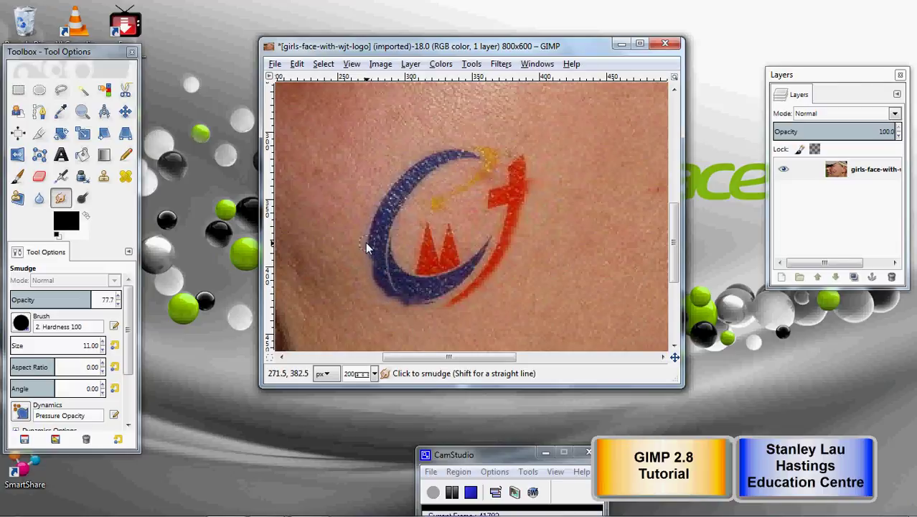
mouse_move(376, 238)
left_mouse_down()
mouse_move(373, 217)
mouse_move(380, 227)
mouse_move(376, 210)
mouse_move(390, 187)
mouse_move(397, 193)
mouse_move(397, 174)
mouse_move(402, 185)
mouse_move(410, 167)
mouse_move(412, 176)
mouse_move(412, 167)
mouse_move(462, 146)
mouse_move(496, 150)
mouse_move(464, 168)
mouse_move(455, 159)
mouse_move(452, 167)
mouse_move(436, 164)
mouse_move(436, 176)
mouse_move(425, 175)
mouse_move(417, 200)
mouse_move(408, 196)
mouse_move(396, 216)
mouse_move(392, 259)
mouse_move(394, 249)
mouse_move(408, 274)
mouse_move(441, 253)
left_mouse_up()
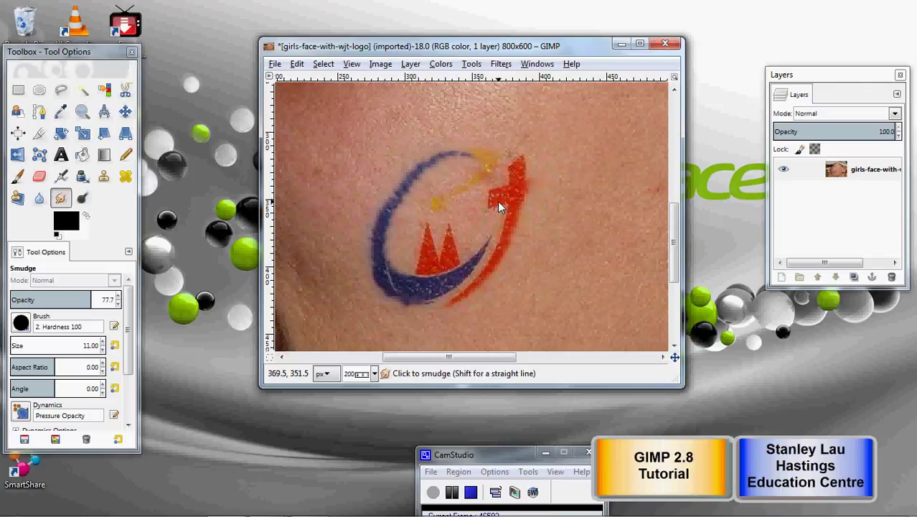
Try smudging the left arm of the red cross and undo the last smudges.
mouse_move(497, 203)
left_mouse_down()
mouse_move(477, 201)
mouse_move(528, 199)
mouse_move(504, 209)
left_mouse_up()
left_click(297, 64)
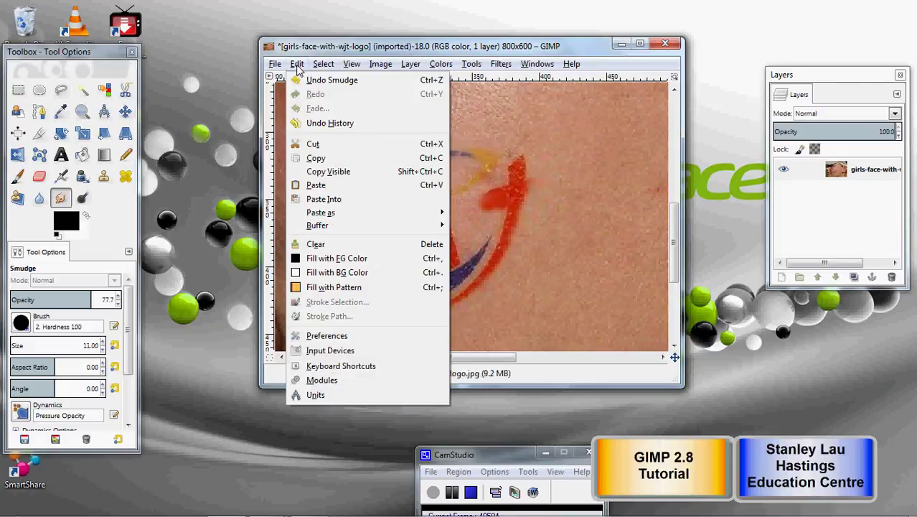
left_click(297, 64)
left_click(297, 64)
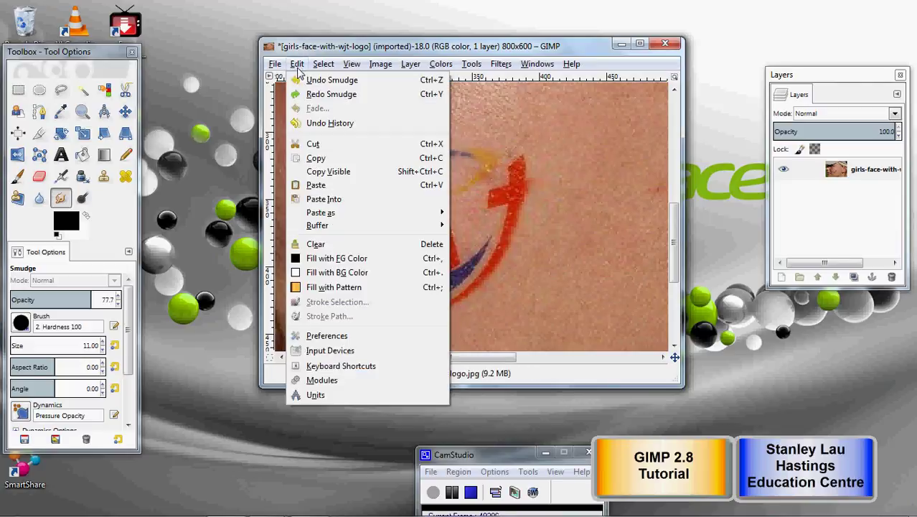
left_click(304, 81)
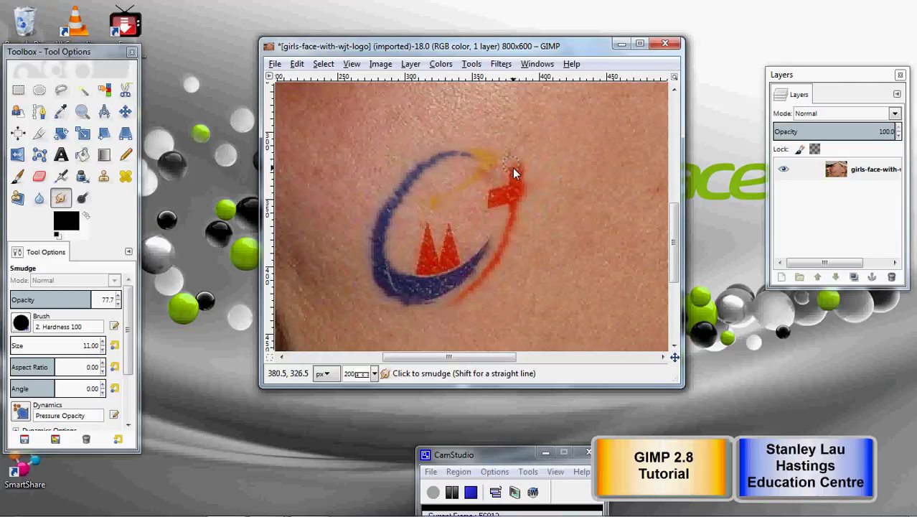
Smudge skin over the remaining arm and upper part of the red cross to blur its shape.
left_click_drag(512, 180, 485, 188)
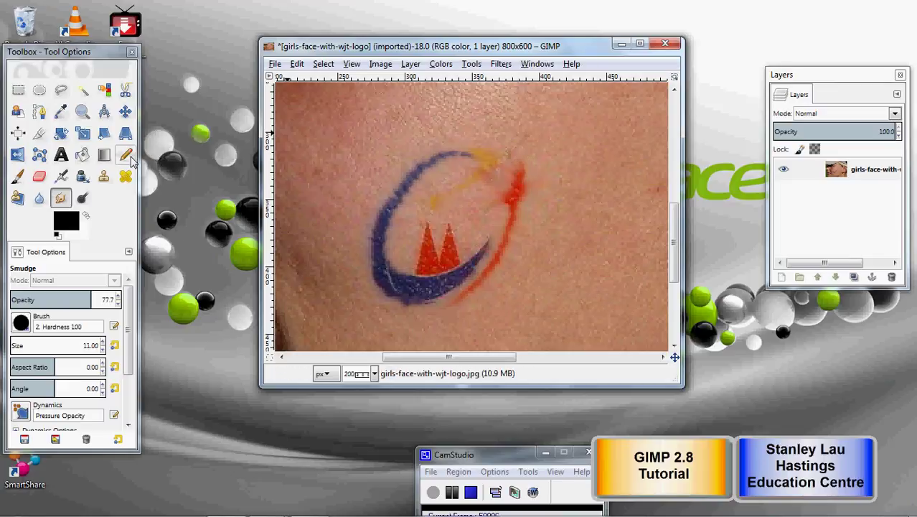
Heal the red curved stem along the logo's outer edge, using brush size 20 and skin sampled just outside it.
left_click(125, 179)
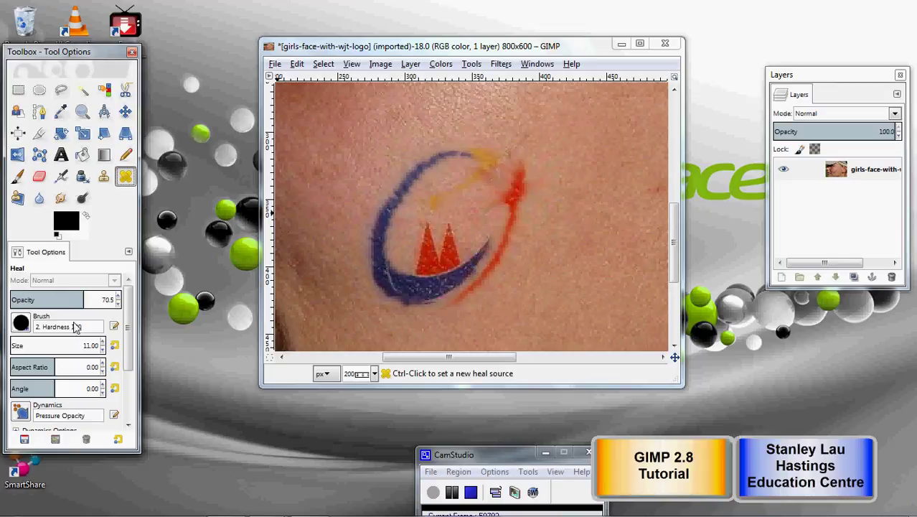
scroll(105, 348, "up", 8)
scroll(102, 345, "up", 1)
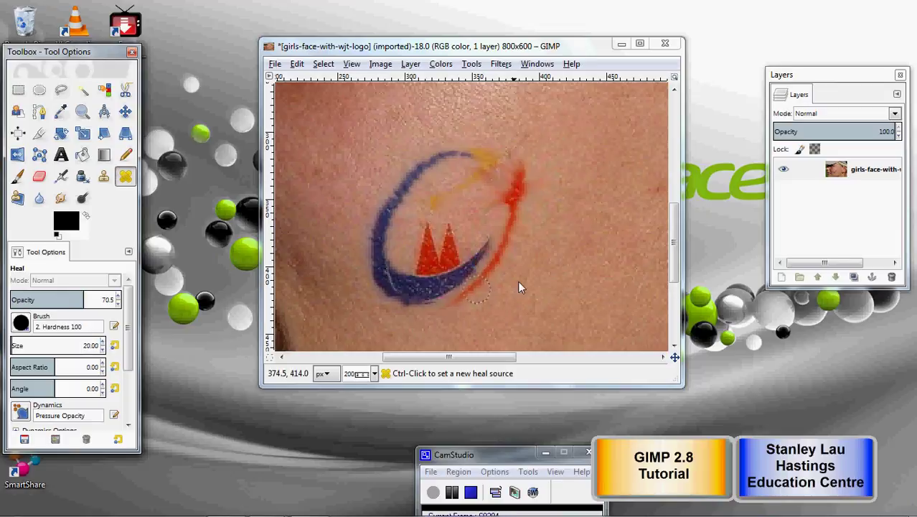
left_click(540, 247, "ctrl")
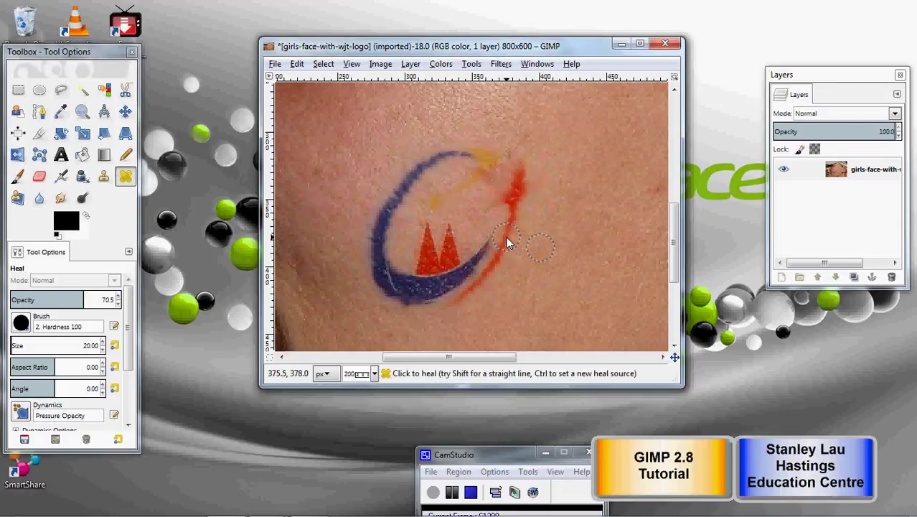
left_click_drag(506, 237, 513, 213)
left_click_drag(506, 249, 490, 274)
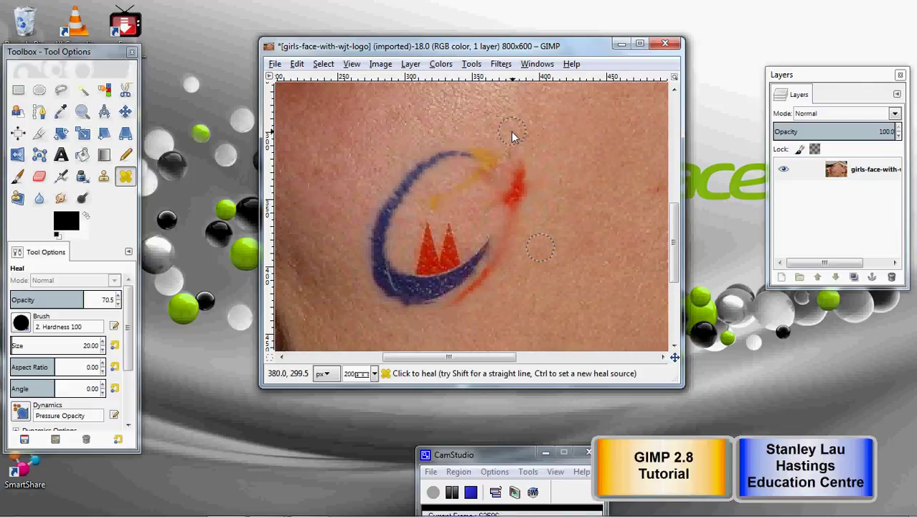
Heal the yellow tip and the adjoining upper end of the blue ring with skin sampled above the logo.
key("ctrl")
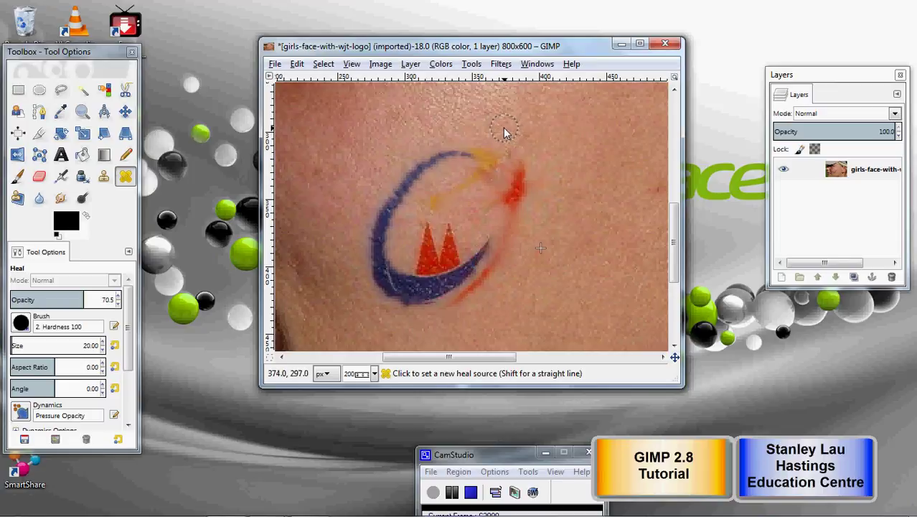
left_click(504, 127, "ctrl")
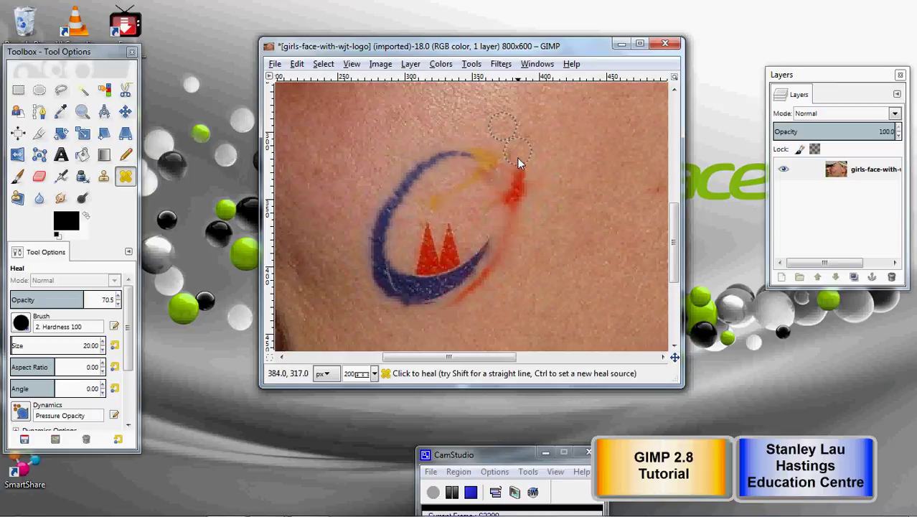
left_click_drag(517, 157, 479, 149)
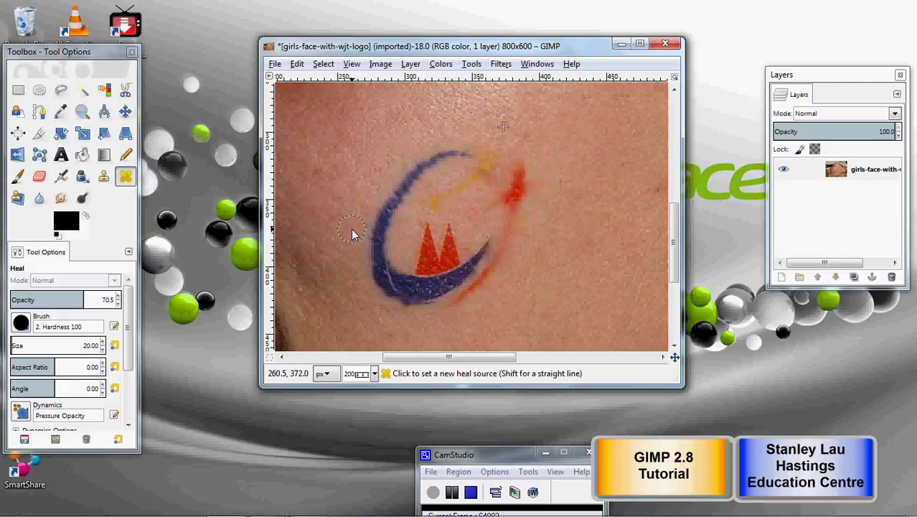
Heal the blue ring's inner-cheek arc up to its top, using skin sampled beside it.
left_click(351, 229, "ctrl")
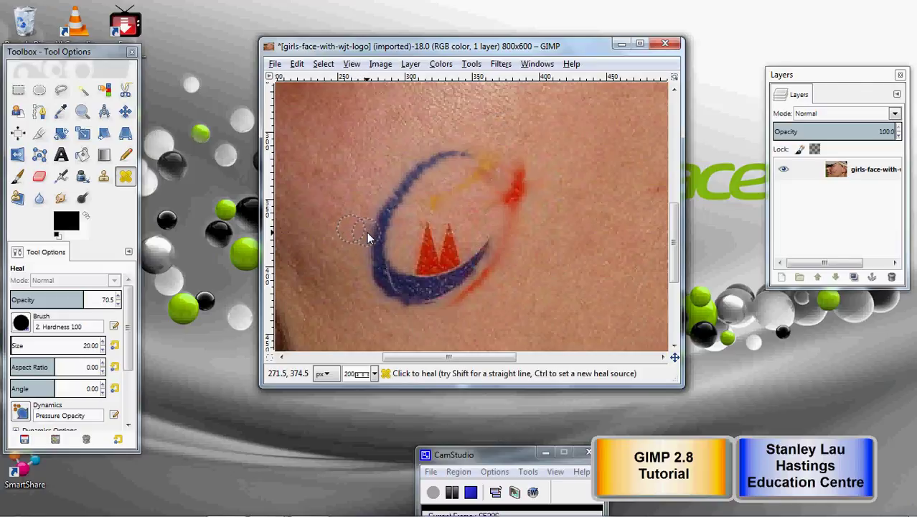
left_click(336, 256, "ctrl")
left_click_drag(377, 236, 383, 224)
mouse_move(410, 182)
left_mouse_down()
mouse_move(435, 161)
mouse_move(467, 156)
left_mouse_up()
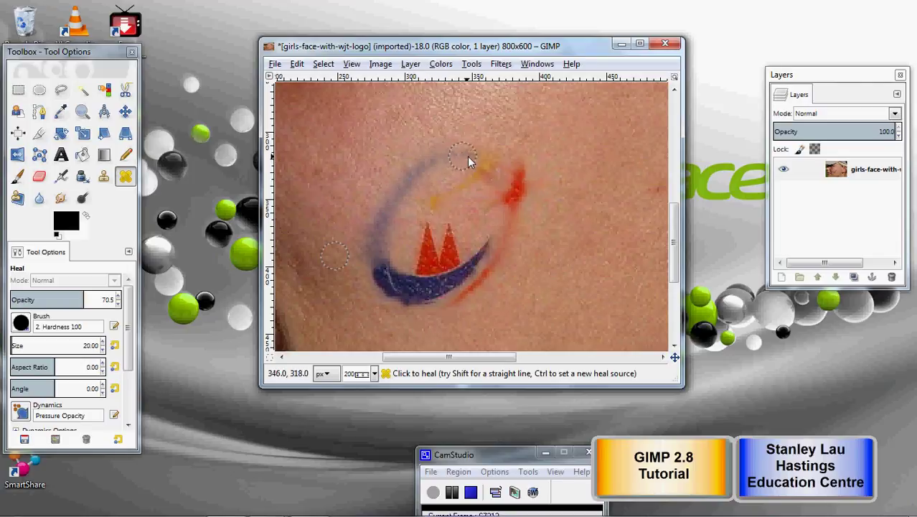
Heal the thick blue crescent at the logo's base with skin sampled beside and below it.
left_click(350, 294, "ctrl")
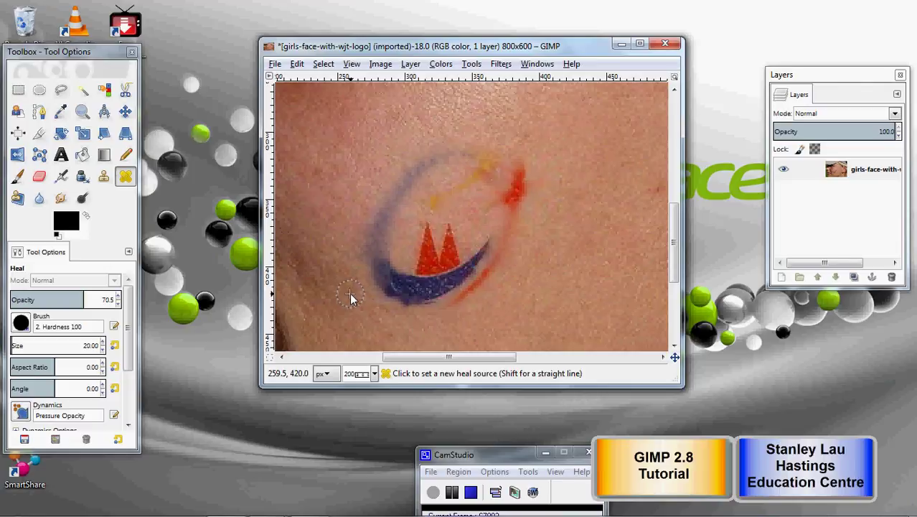
left_click(392, 290)
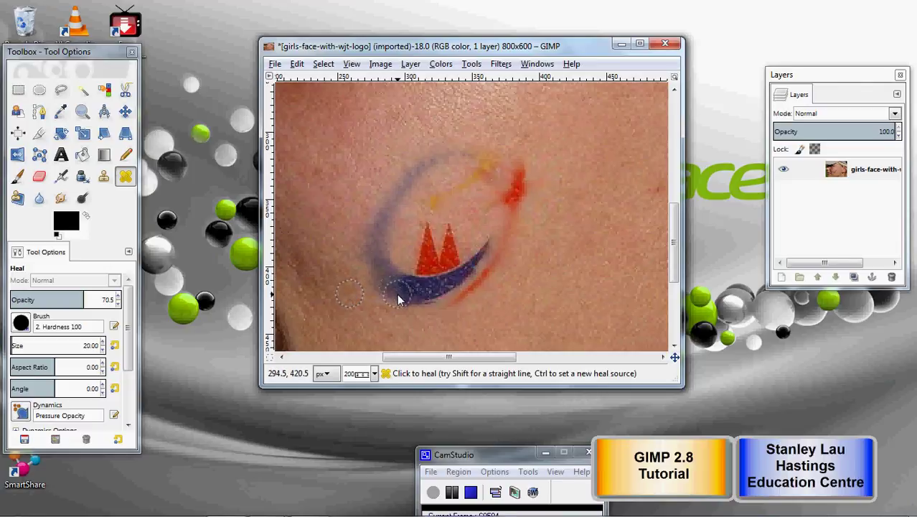
left_click(413, 327, "ctrl")
left_click(413, 288)
left_click(428, 294)
left_click(439, 281)
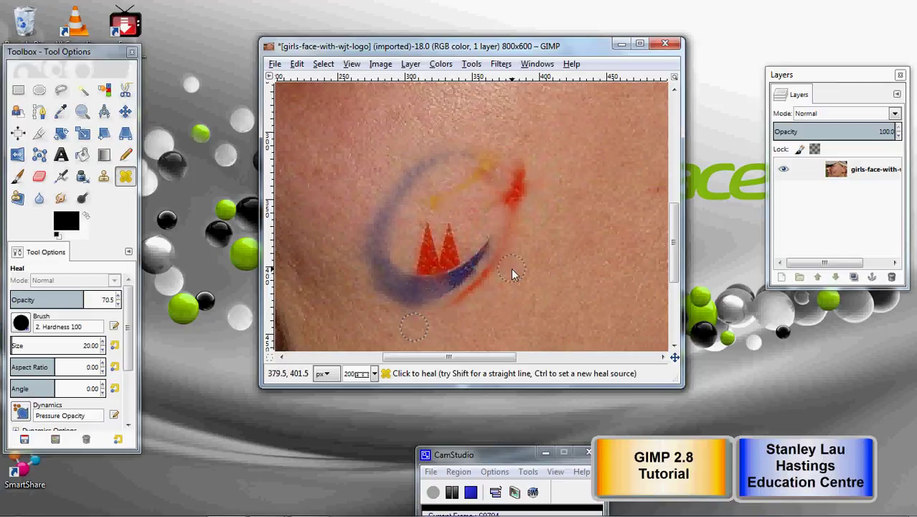
left_click_drag(447, 276, 459, 281)
left_click(454, 219)
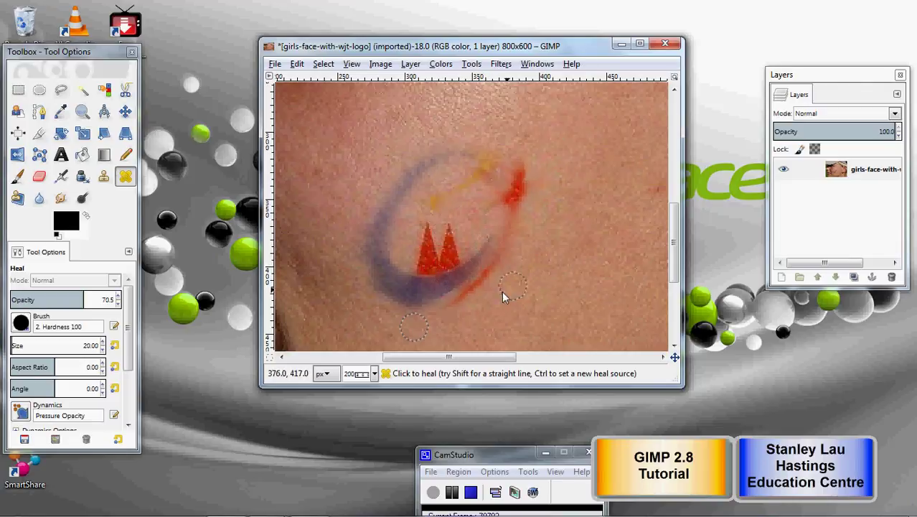
Heal the red tail beside the crescent and the lower part of the red patch with skin sampled below the logo.
left_click(454, 328, "ctrl")
left_click_drag(454, 300, 492, 269)
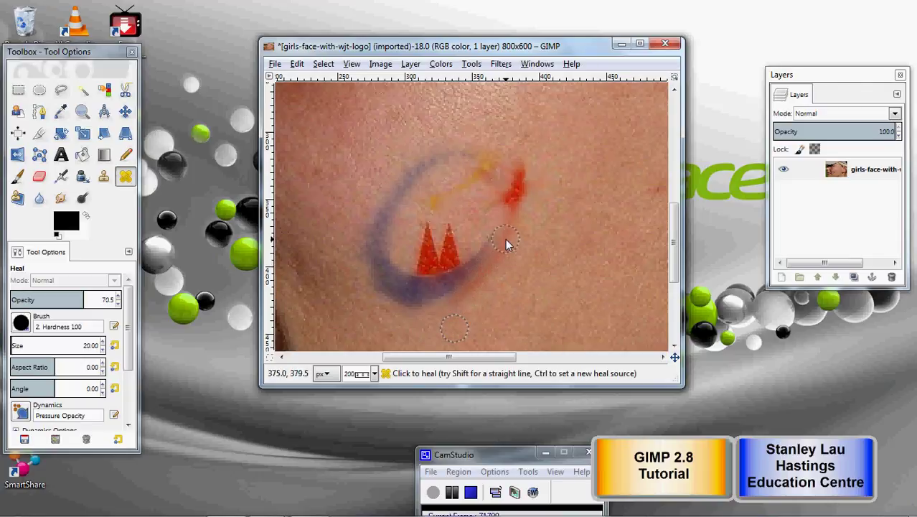
left_click(514, 209)
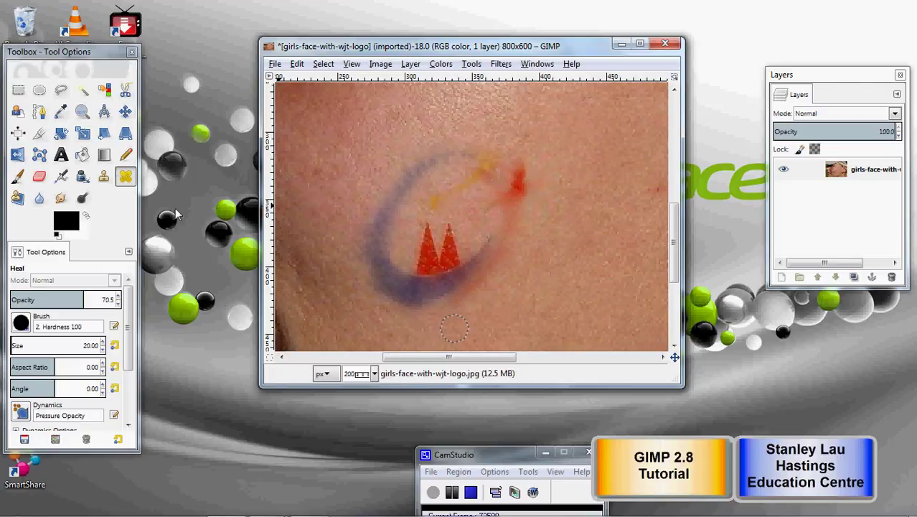
Smudge surrounding skin over the blue ring and the red triangles at size 20 and opacity 77.7.
left_click(60, 198)
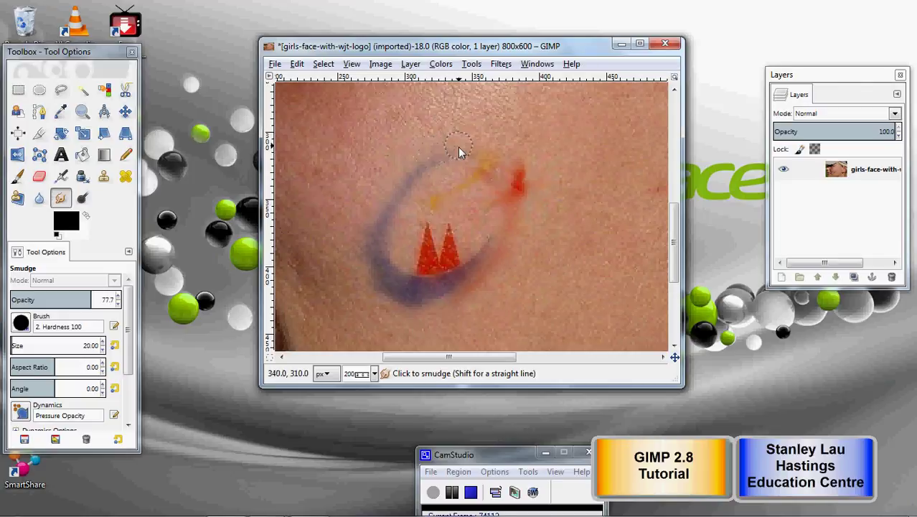
mouse_move(458, 147)
left_mouse_down()
mouse_move(435, 184)
mouse_move(406, 180)
mouse_move(389, 252)
mouse_move(403, 273)
mouse_move(416, 268)
mouse_move(412, 257)
mouse_move(422, 263)
mouse_move(425, 229)
mouse_move(447, 225)
mouse_move(445, 247)
left_mouse_up()
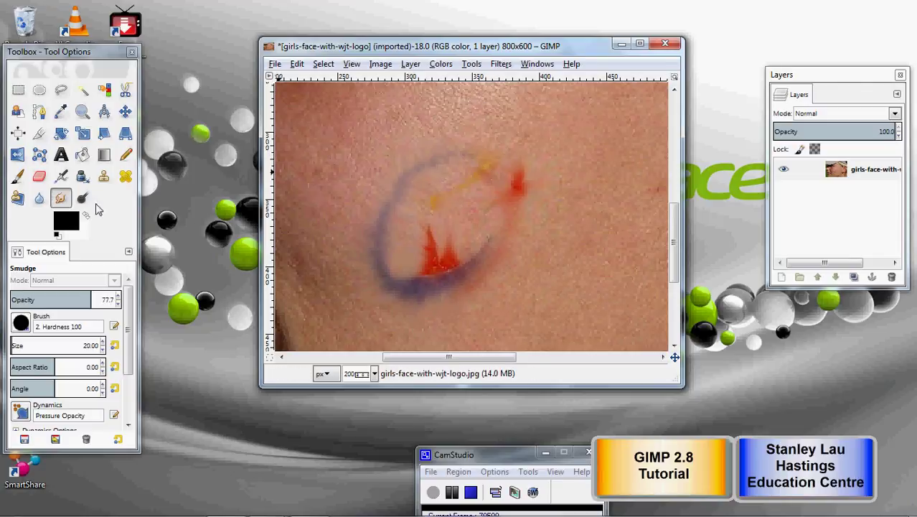
Heal the remaining red patch at the logo's upper outer edge with clean skin sampled below and above it.
left_click(126, 176)
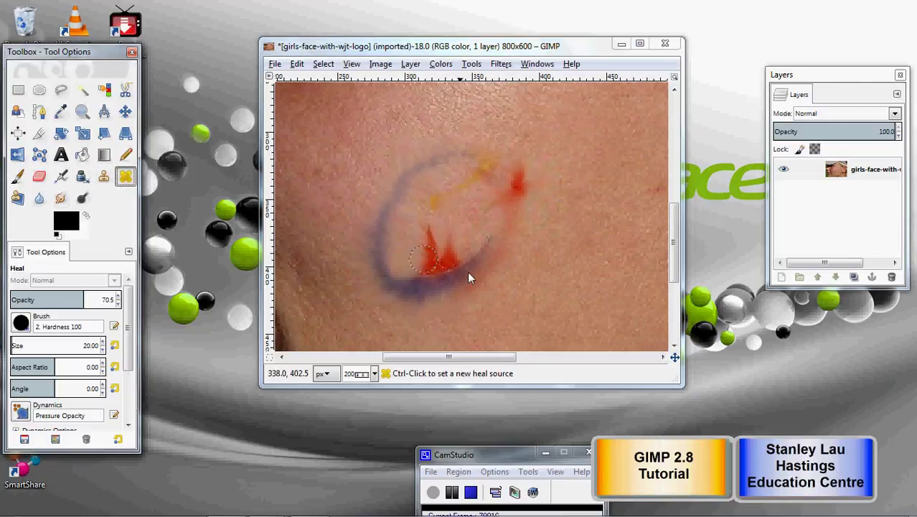
left_click(506, 295, "ctrl")
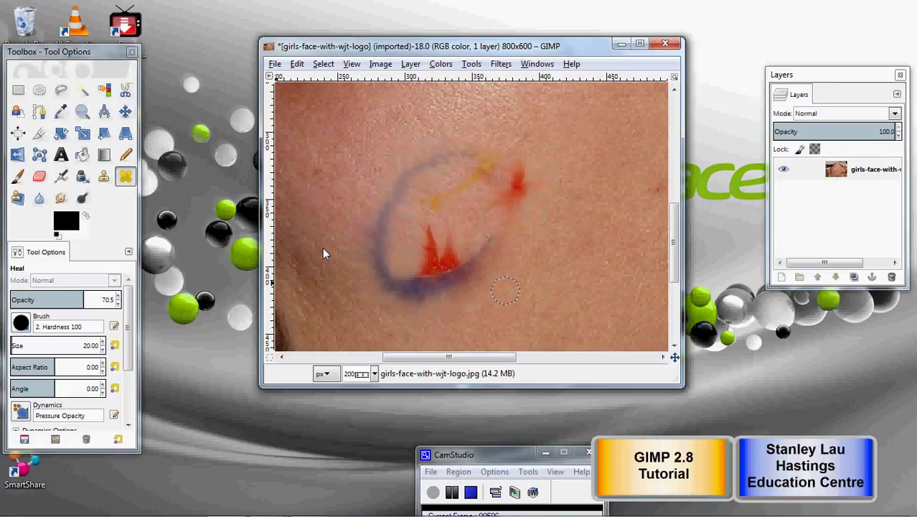
left_click(522, 185)
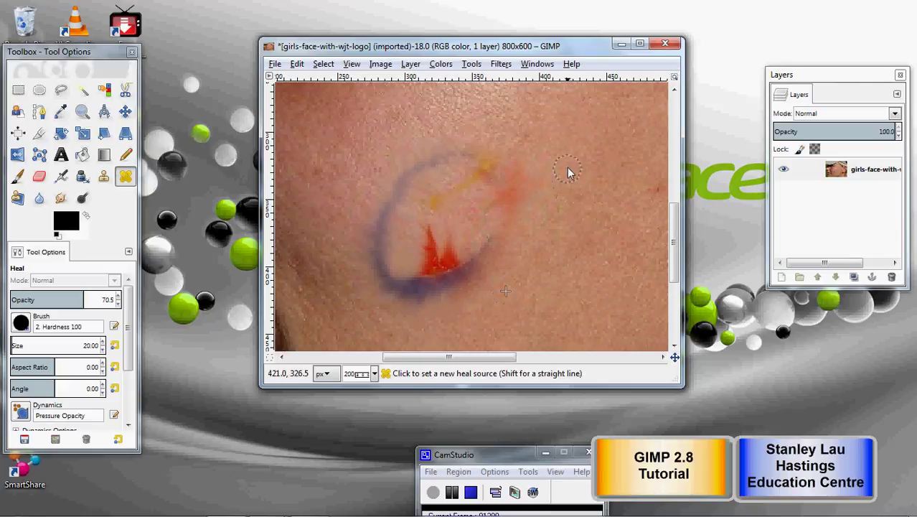
left_click(524, 146, "ctrl")
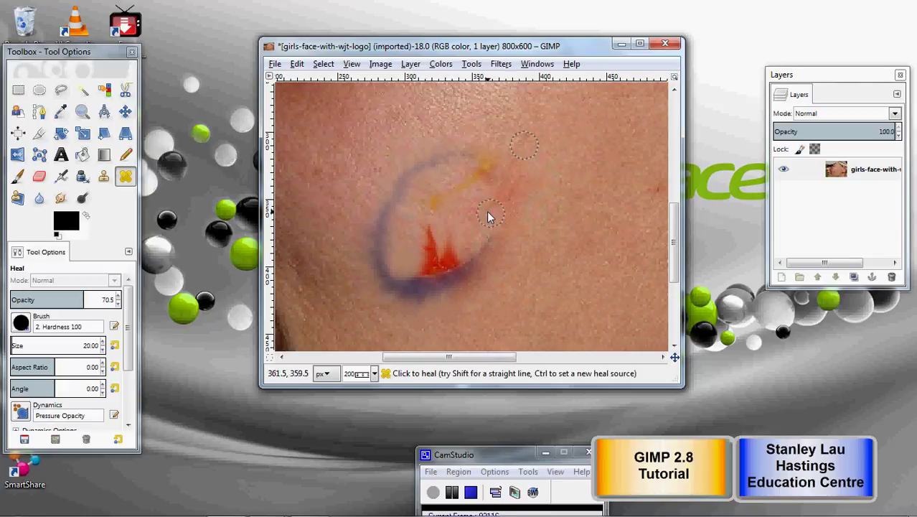
Heal the faded blue ring again along its inner-cheek arc and base, resampling nearby skin for each part.
left_click(369, 168, "ctrl")
mouse_move(434, 174)
left_mouse_down()
mouse_move(395, 189)
mouse_move(402, 192)
mouse_move(387, 206)
mouse_move(379, 258)
left_mouse_up()
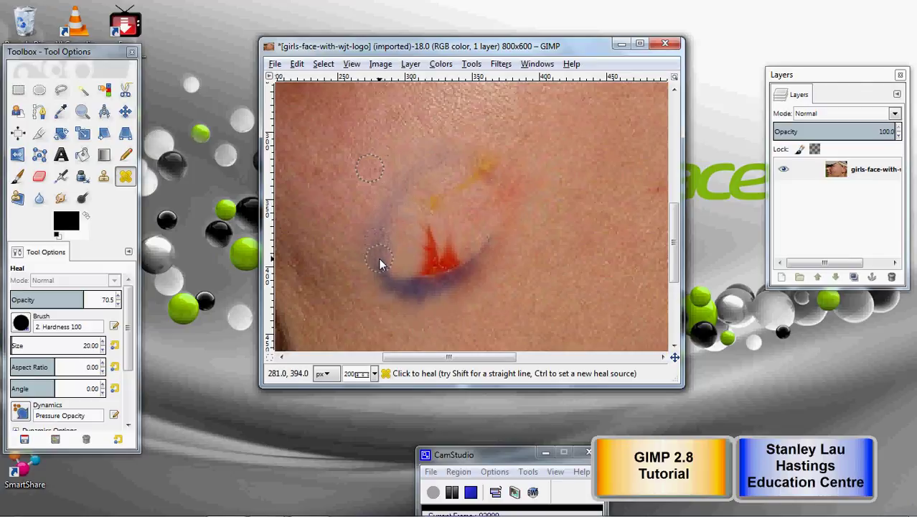
left_click(351, 314, "ctrl")
mouse_move(381, 288)
left_mouse_down()
mouse_move(416, 287)
mouse_move(424, 303)
mouse_move(473, 266)
left_mouse_up()
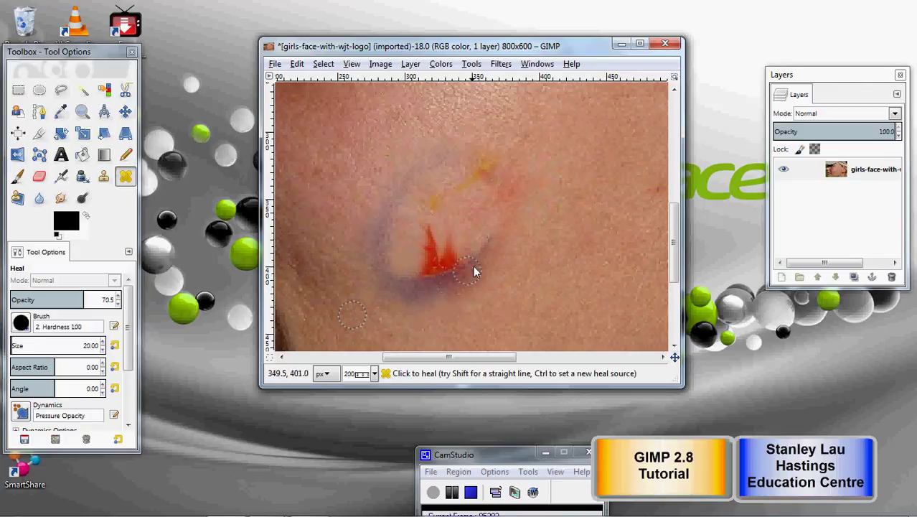
Heal the red triangles and the yellow streak with freshly sampled skin from around the logo.
left_click(463, 321, "ctrl")
mouse_move(411, 251)
left_mouse_down()
mouse_move(429, 241)
mouse_move(429, 263)
mouse_move(451, 261)
left_mouse_up()
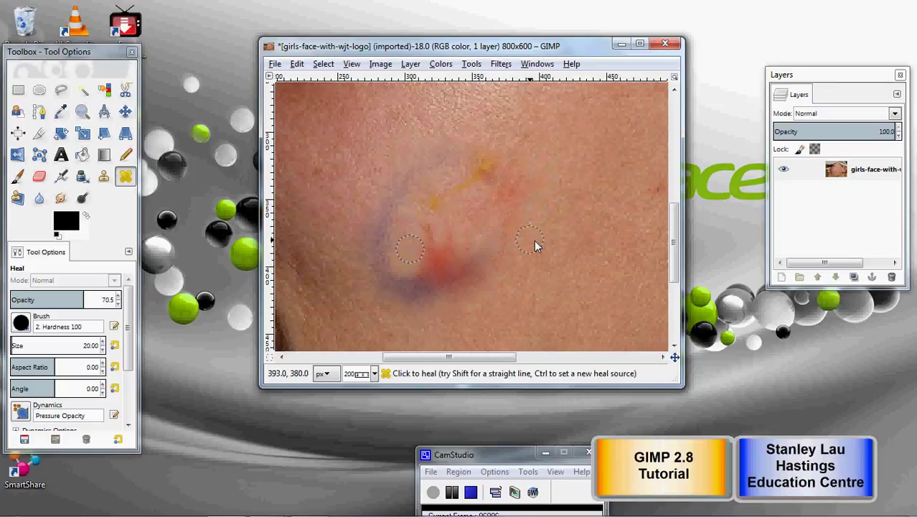
left_click(558, 239, "ctrl")
key("ctrl")
left_click(506, 139, "ctrl")
mouse_move(490, 160)
left_mouse_down()
mouse_move(476, 182)
mouse_move(432, 210)
left_mouse_up()
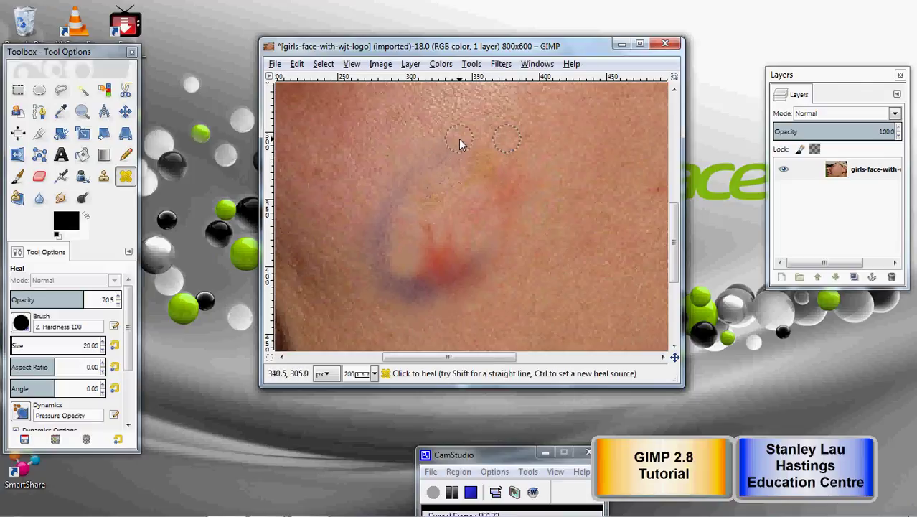
left_click_drag(459, 138, 454, 164)
Heal the remaining blue tint along the ring's inner-cheek side with skin sampled at matching heights beside it.
left_click(343, 211, "ctrl")
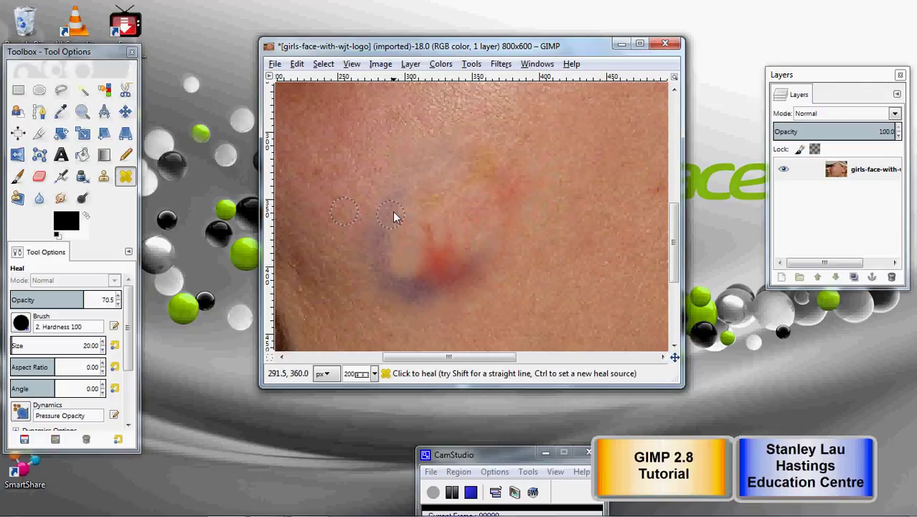
left_click(328, 256, "ctrl")
left_click(351, 304, "ctrl")
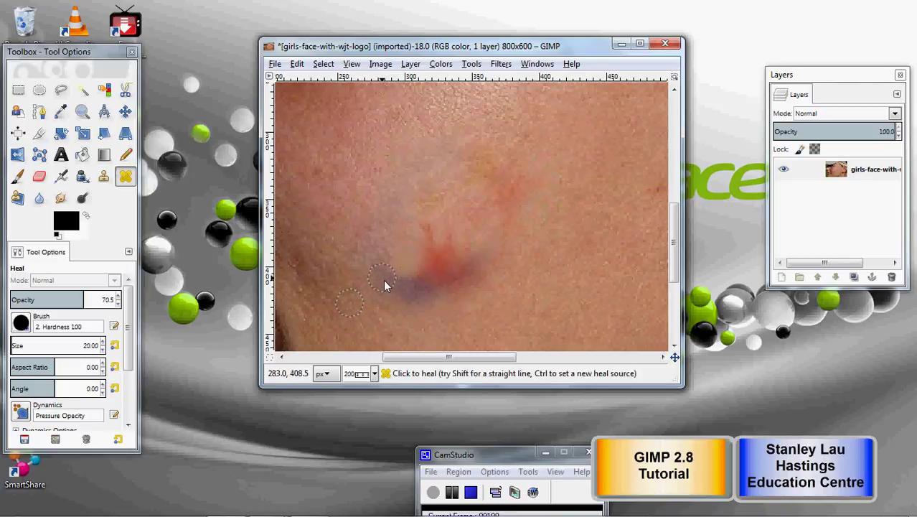
left_click(382, 284)
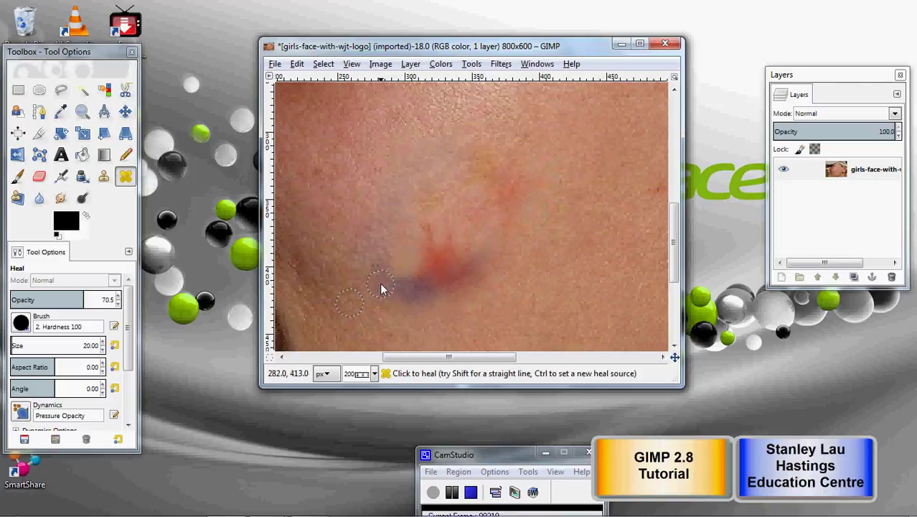
Heal the remaining blue smear at the logo's base with skin sampled directly below it.
left_click(431, 331, "ctrl")
left_click_drag(432, 293, 415, 297)
left_click(386, 270)
left_click(458, 287)
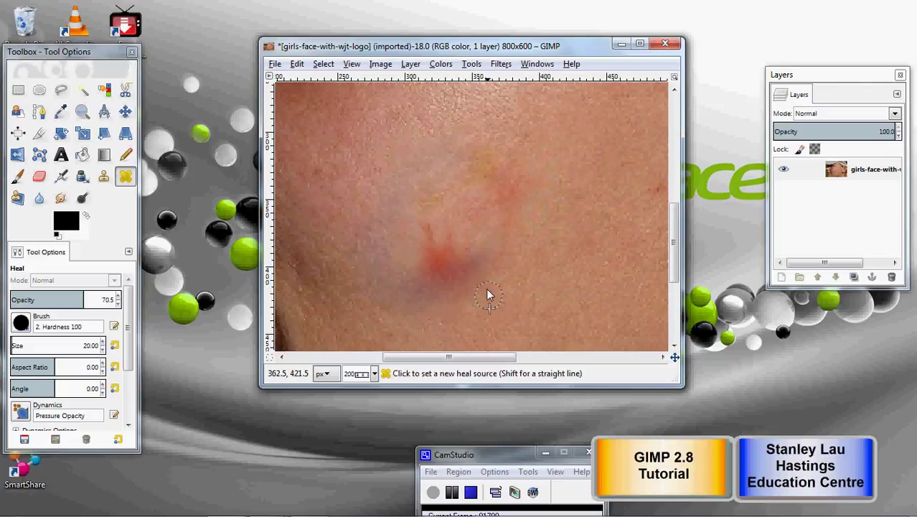
Zoom the photo out to 50% and examine the retouched cheek and ear on the whole face.
left_click(352, 65)
mouse_move(382, 114)
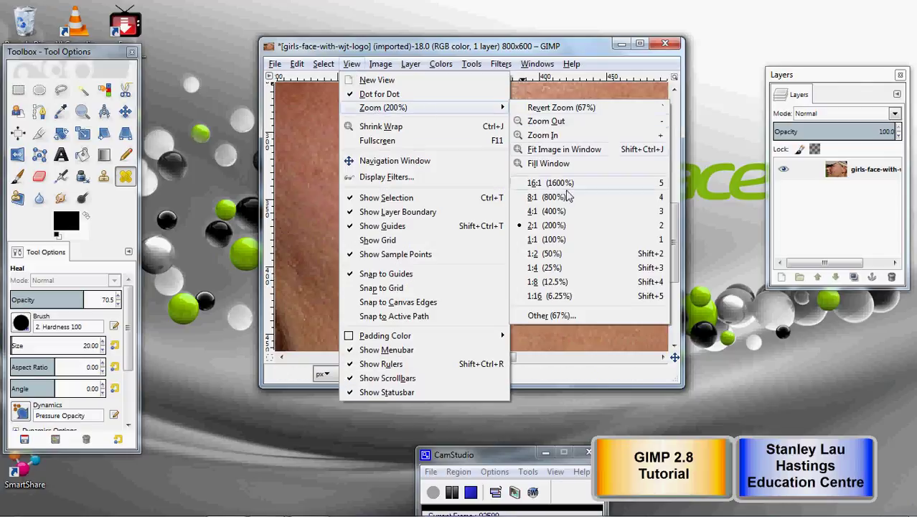
left_click(553, 254)
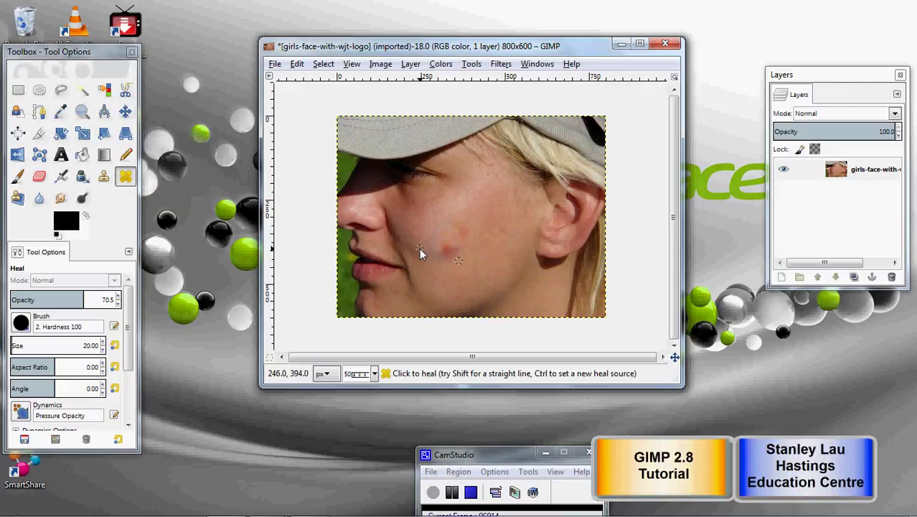
left_click(458, 260, "ctrl")
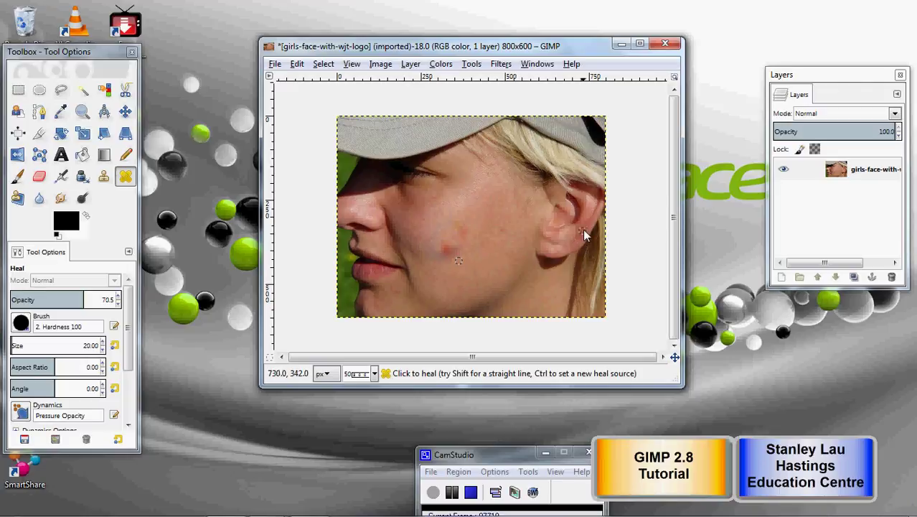